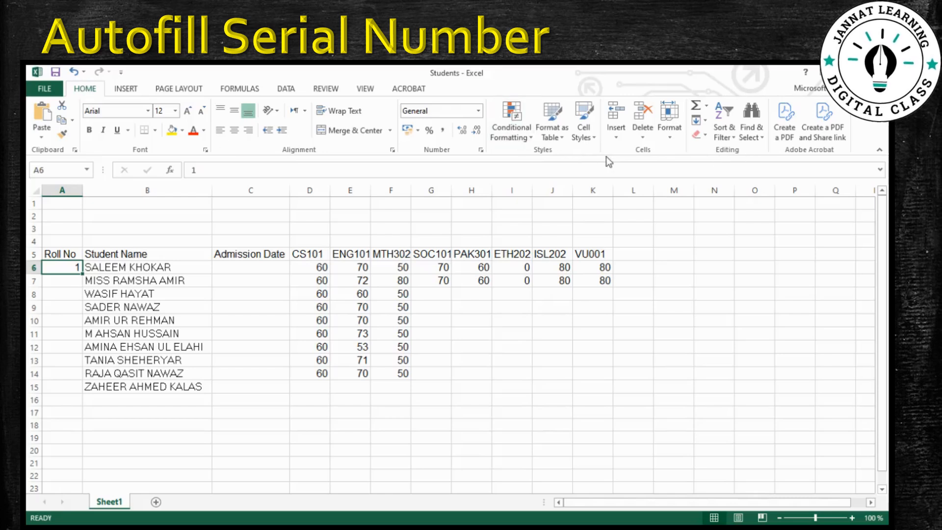
# Fill the Roll No column downward from A6 with a linear series, step value 1, running from 1 to 10.
pyautogui.click(705, 121)
pyautogui.click(724, 213)
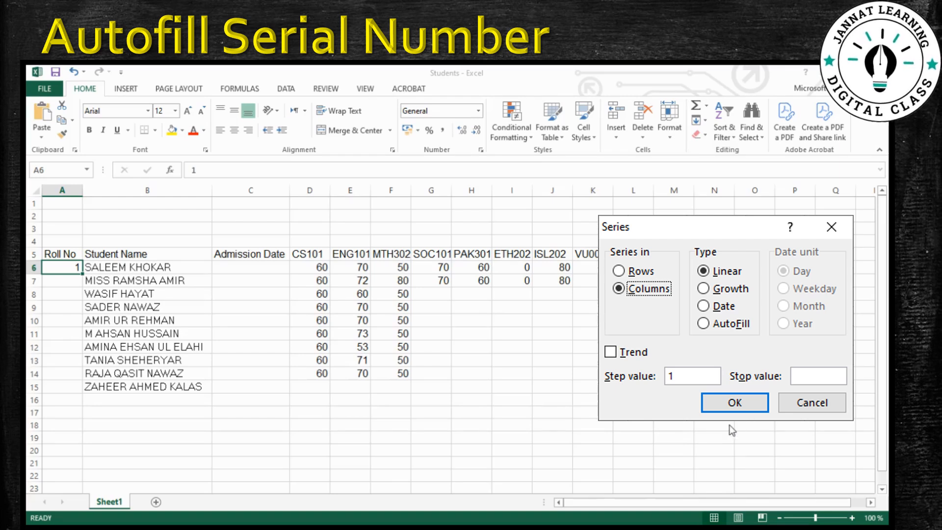
pyautogui.click(730, 408)
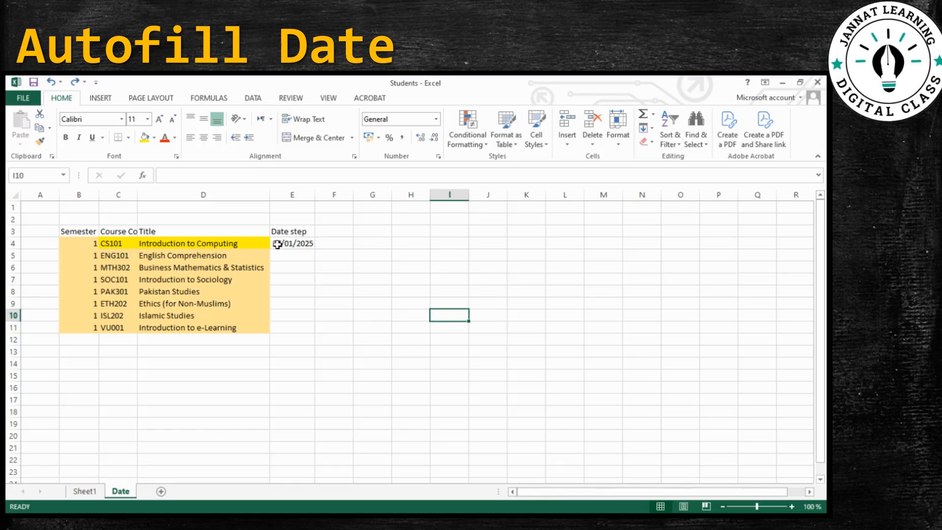
# Fill E4:E11 under Date step with a date series by day, using a step value of 3.
pyautogui.moveTo(277, 245); pyautogui.dragTo(291, 326)
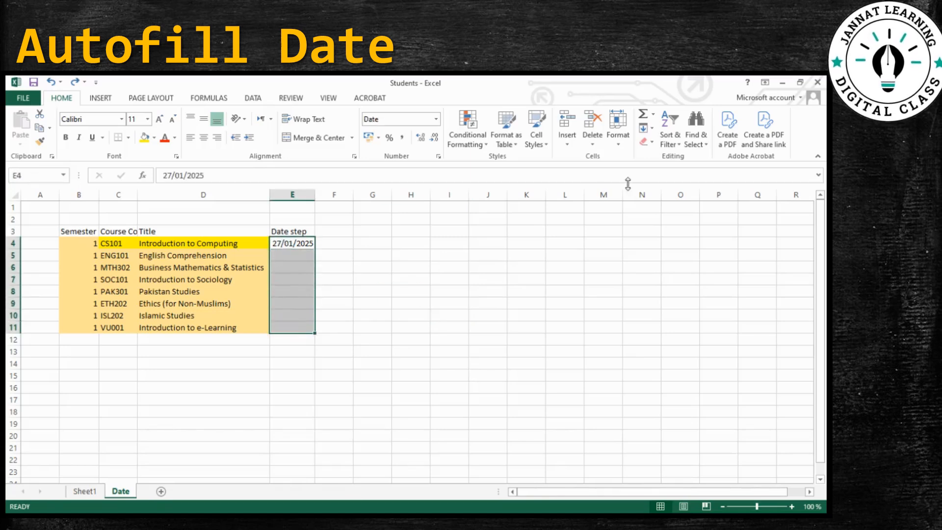
pyautogui.click(650, 129)
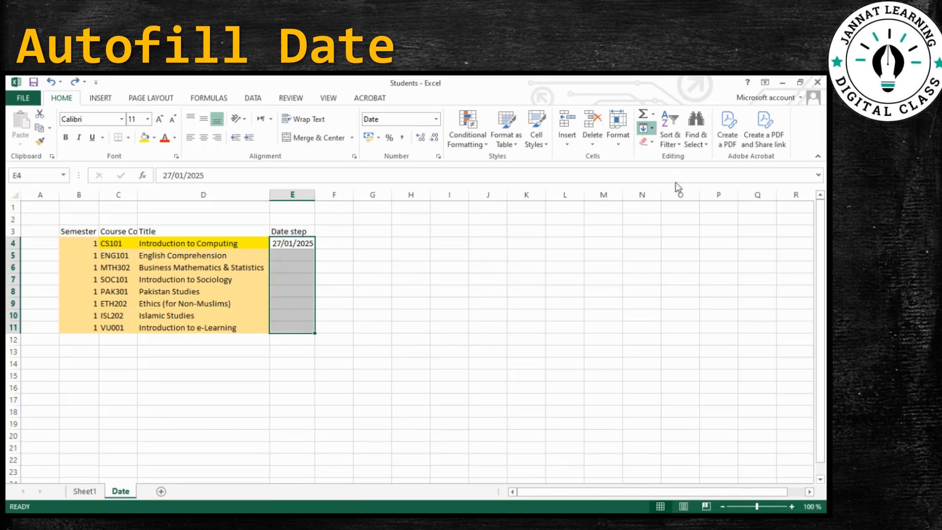
pyautogui.click(680, 217)
pyautogui.write('3')
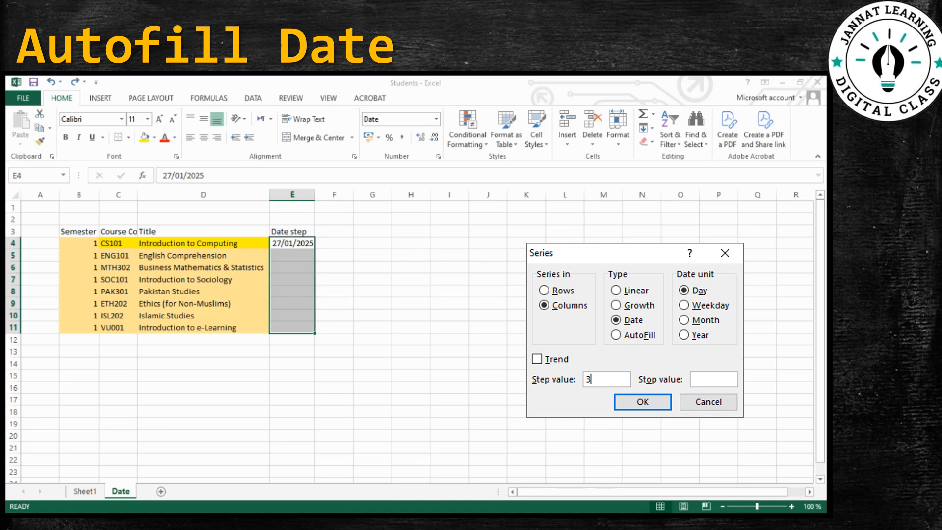
pyautogui.press('Return')
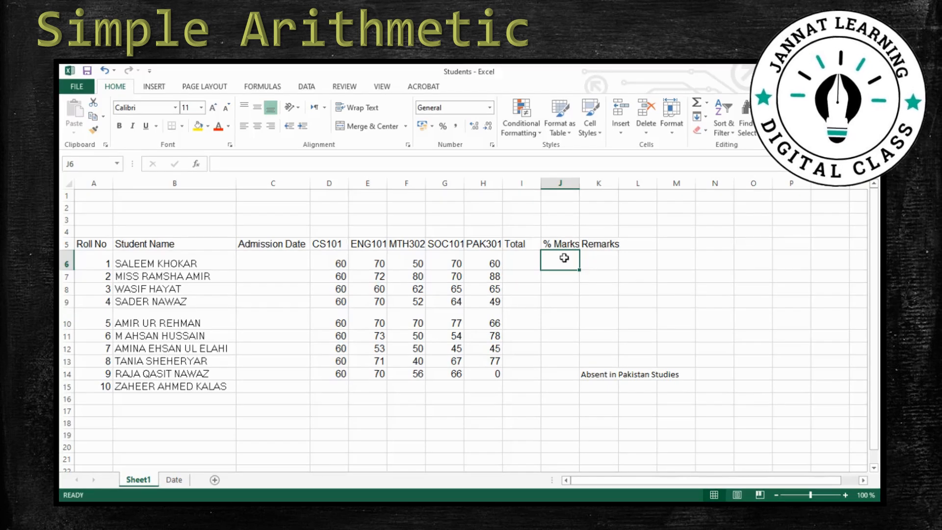
# Total the five subject marks in I6 with =D6+E6+F6+G6+H6 and copy the formula down to I15.
pyautogui.click(527, 258)
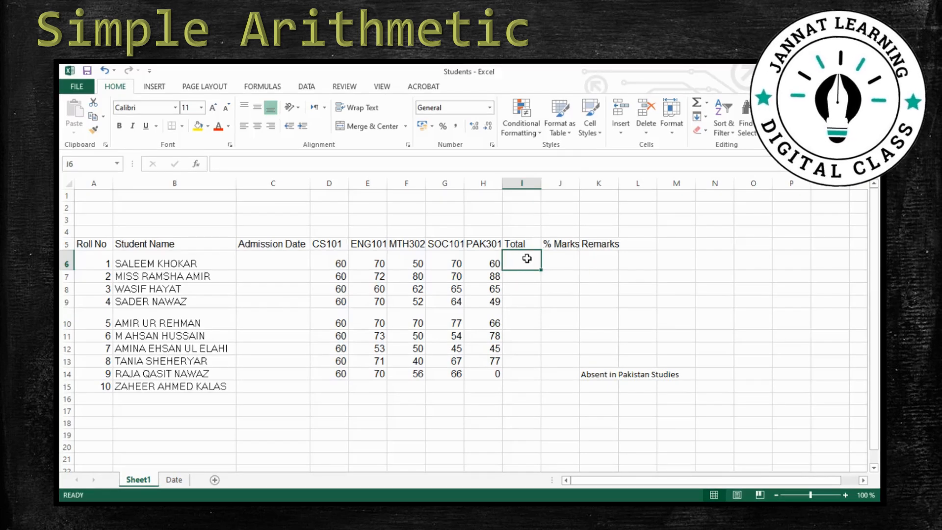
pyautogui.write('=')
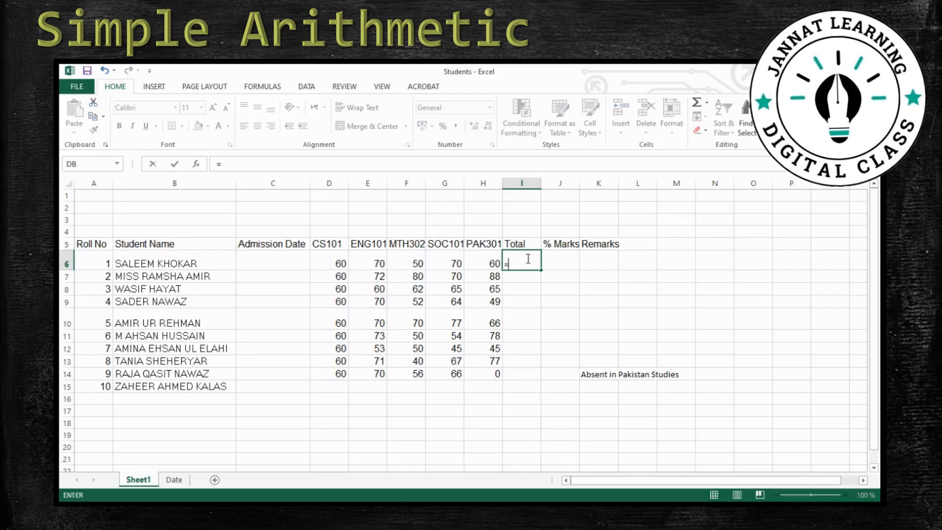
pyautogui.click(338, 261)
pyautogui.write('+')
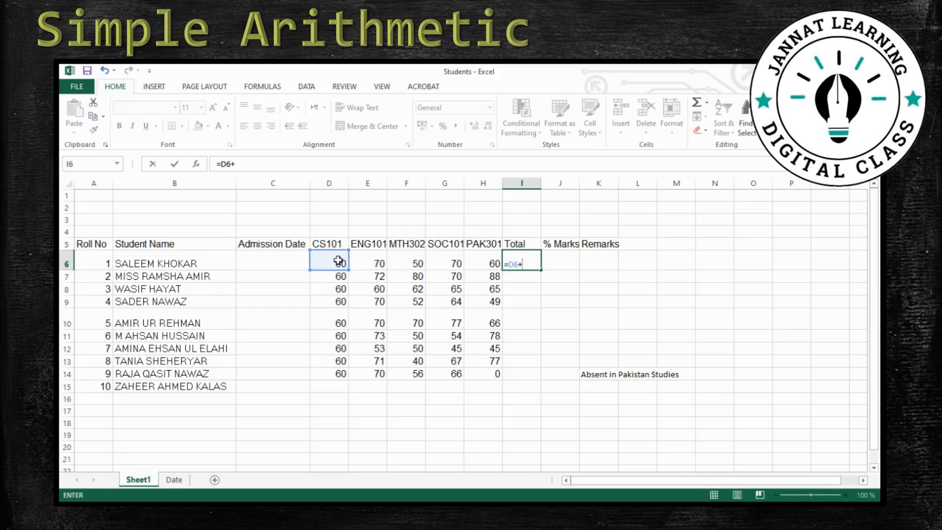
pyautogui.click(375, 263)
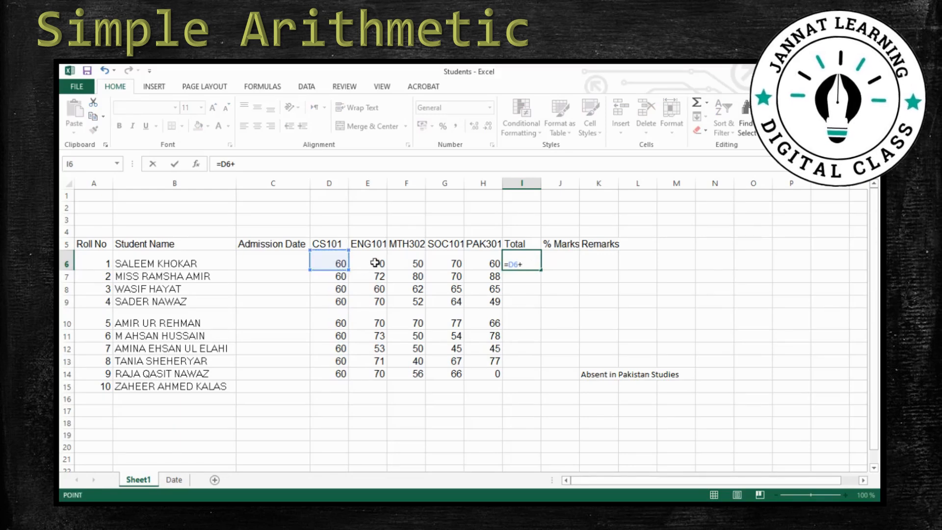
pyautogui.click(375, 263)
pyautogui.write('+')
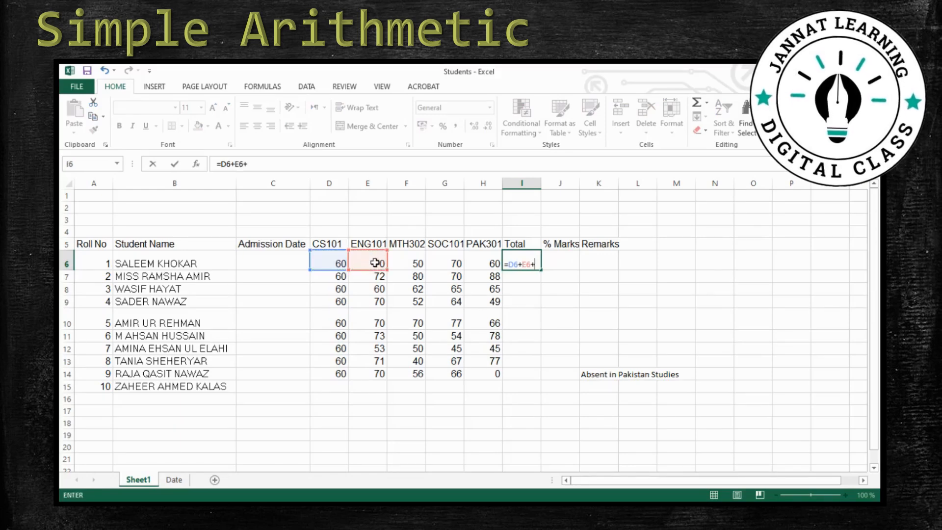
pyautogui.click(419, 264)
pyautogui.write('+')
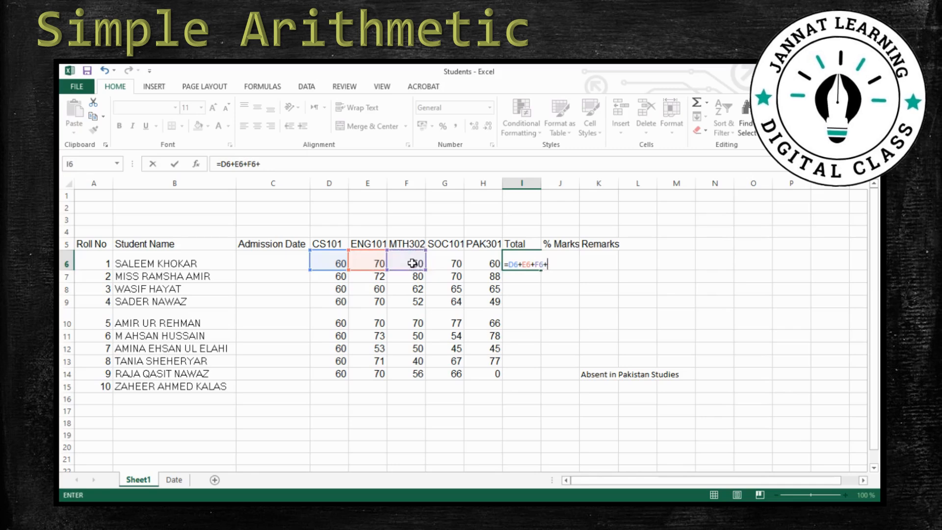
pyautogui.click(453, 260)
pyautogui.write('+')
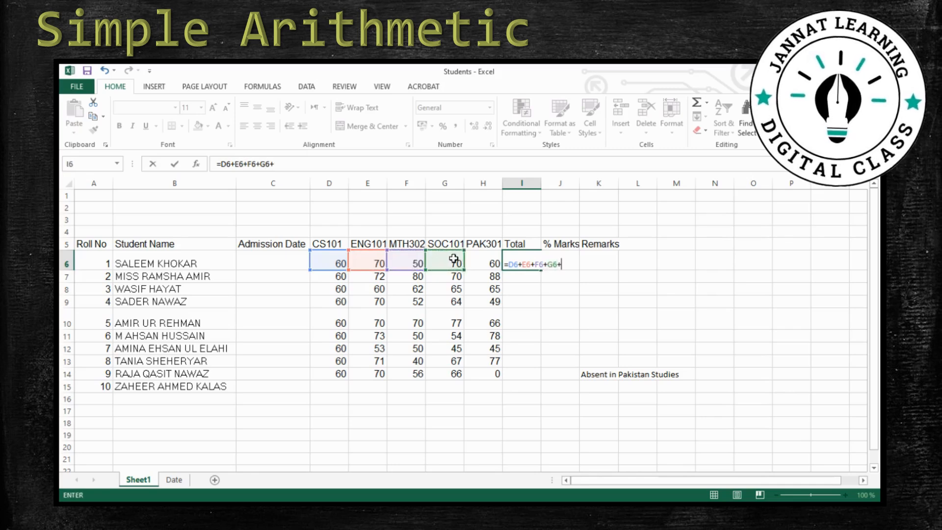
pyautogui.click(483, 261)
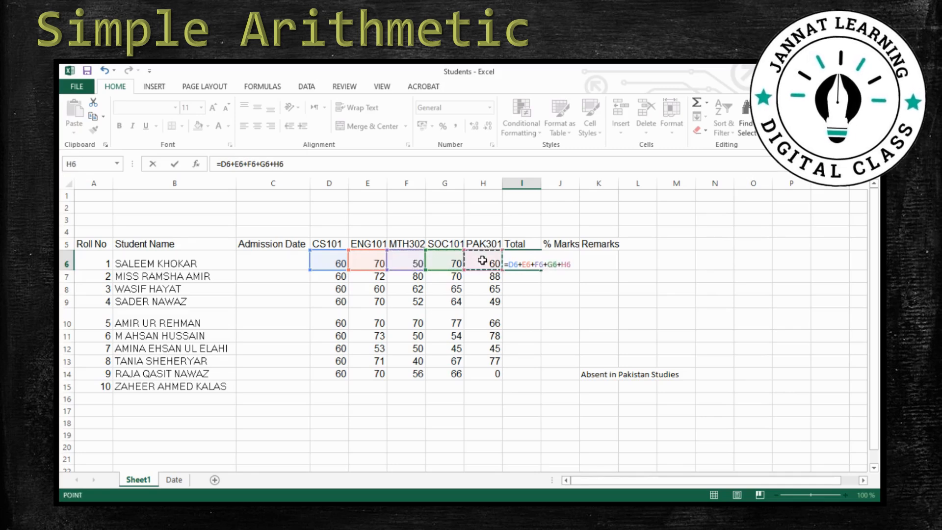
pyautogui.press('Return')
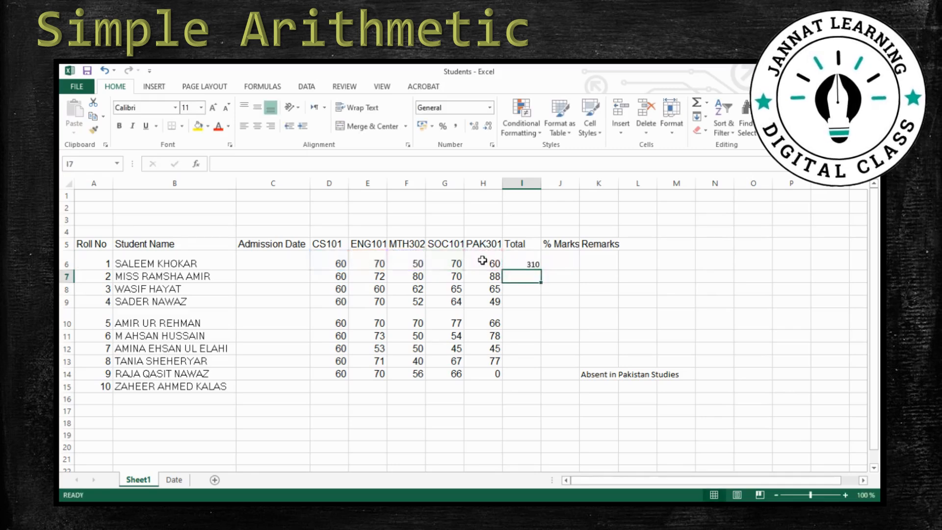
pyautogui.click(535, 266)
pyautogui.doubleClick(541, 272)
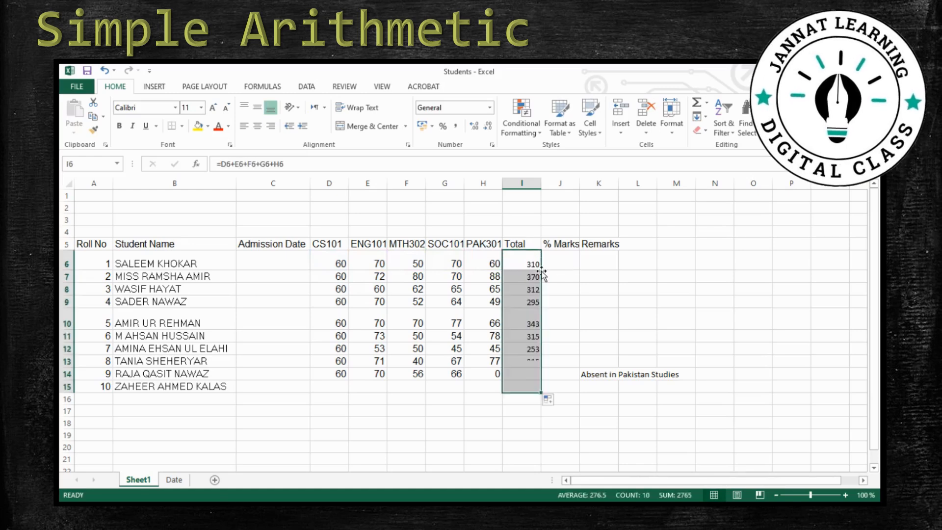
# Calculate the first student's % Marks in J6 with the formula =I6/500.
pyautogui.click(568, 266)
pyautogui.write('=')
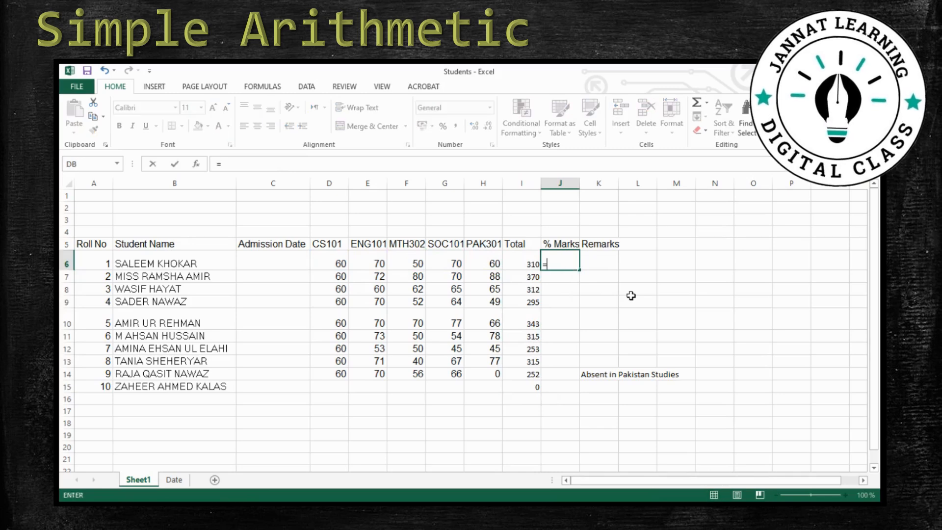
pyautogui.click(525, 264)
pyautogui.write('/')
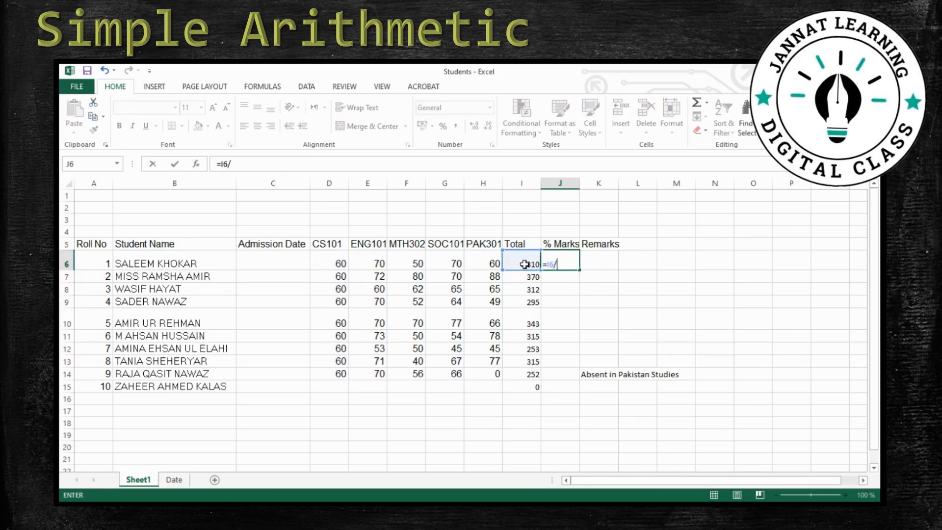
pyautogui.write('500)')
pyautogui.press('Return')
pyautogui.click(455, 331)
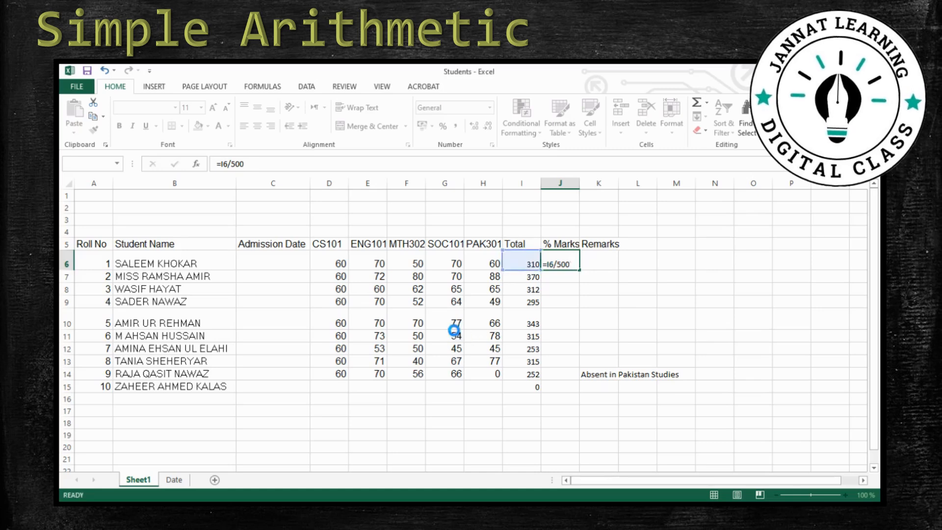
# Format J6 as a percentage with one decimal place and copy it down the % Marks column to J15.
pyautogui.click(565, 262)
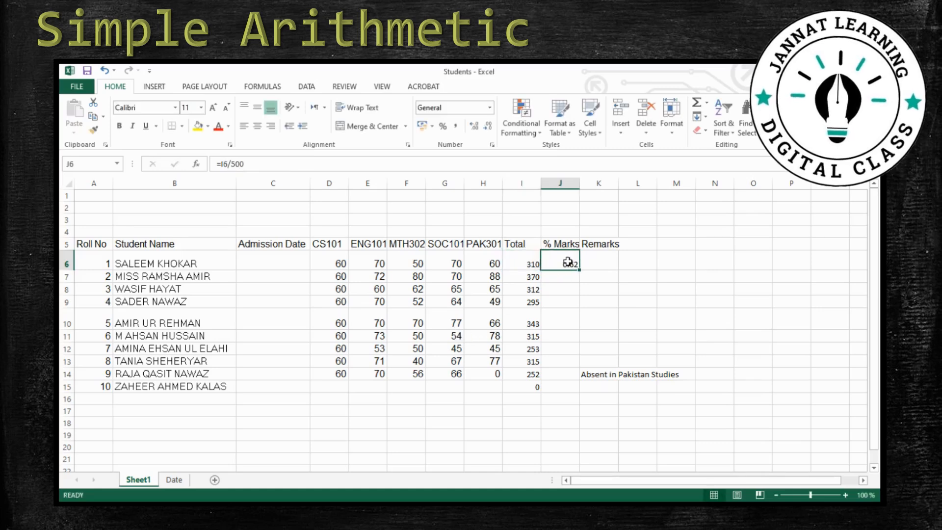
pyautogui.click(443, 128)
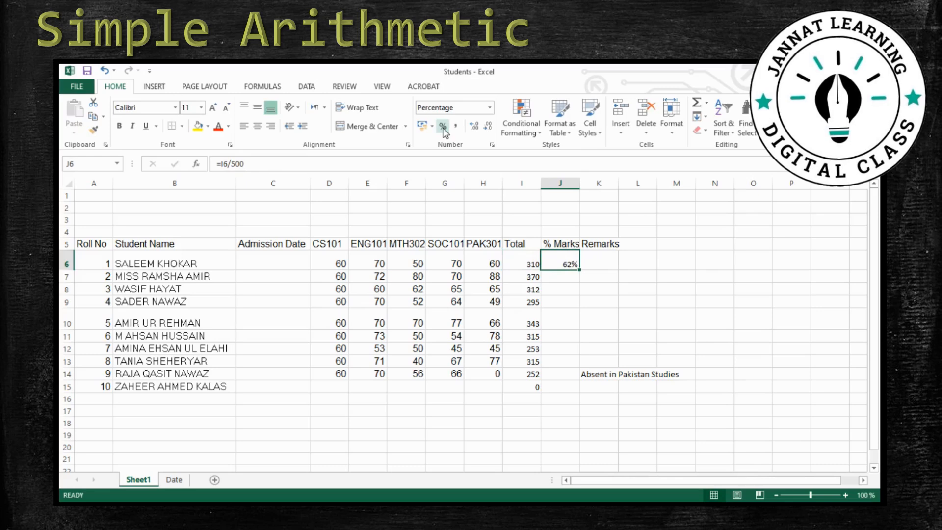
pyautogui.click(474, 127)
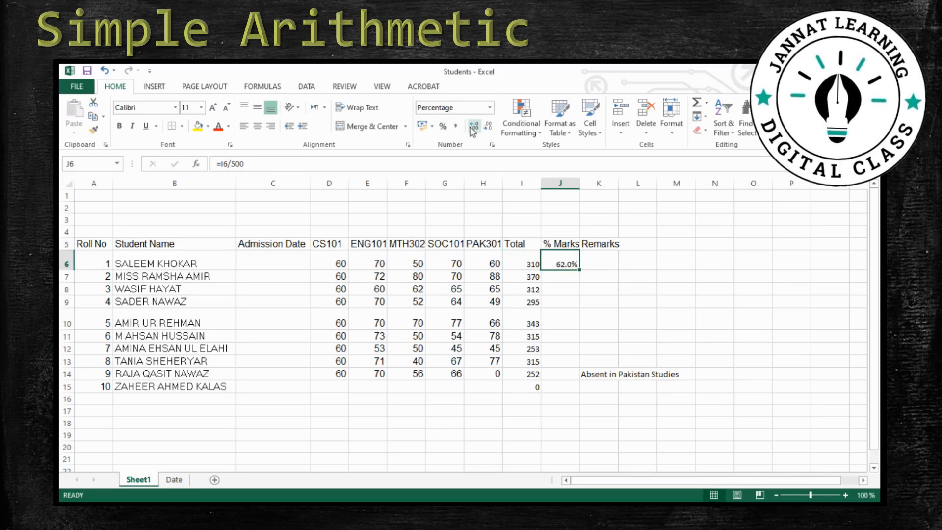
pyautogui.doubleClick(581, 272)
pyautogui.click(601, 276)
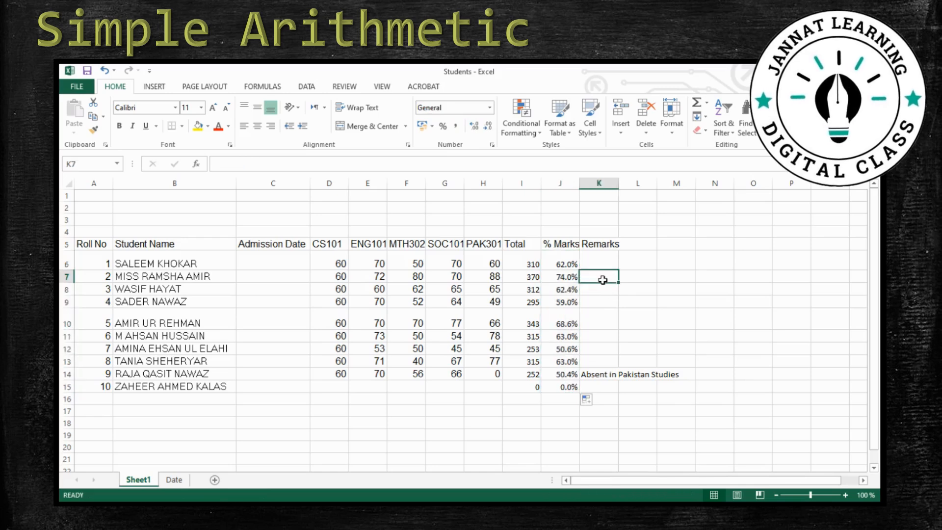
# Clear the % Marks cell J15 for roll number 10 and select its Total cell I15.
pyautogui.click(574, 392)
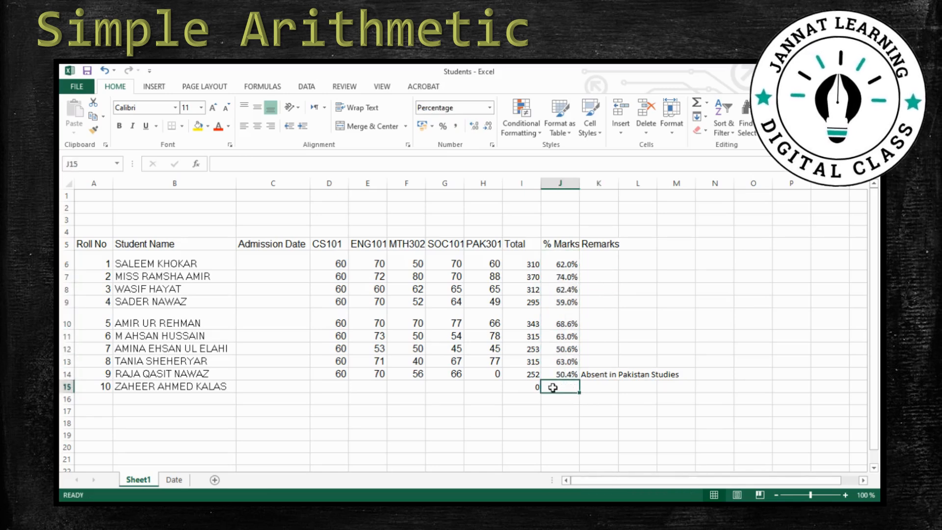
pyautogui.click(534, 388)
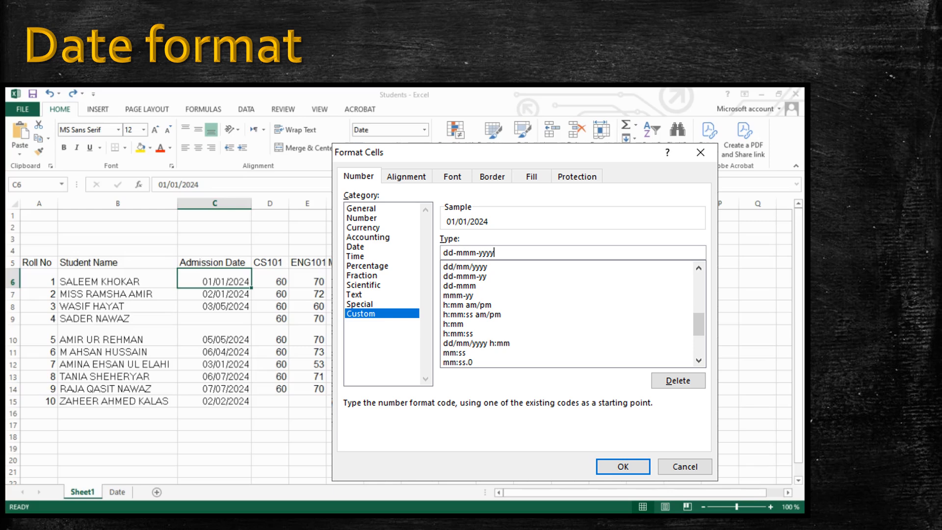
# Apply the custom format dd-mmm-yyyy to the admission date in C6 and show C7 with the short weekday before dd/mm/yyyy.
pyautogui.press('Return')
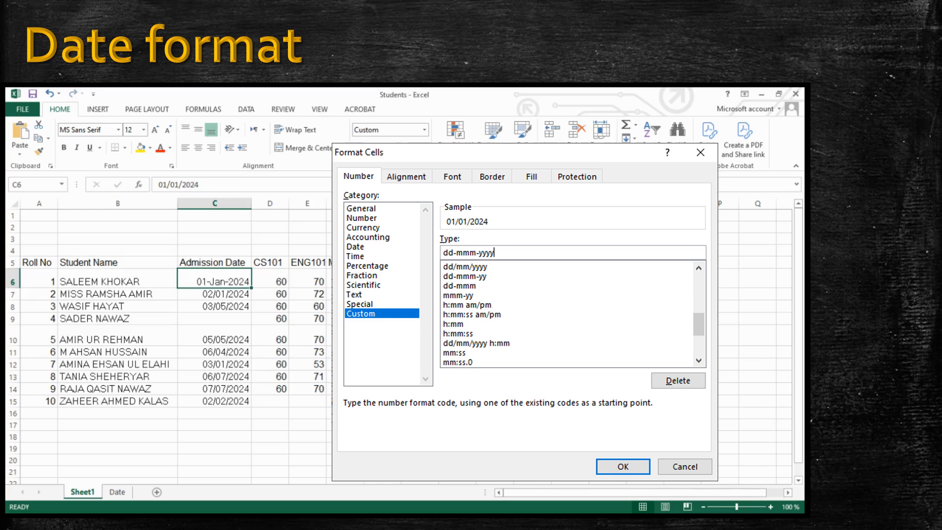
pyautogui.click(241, 293)
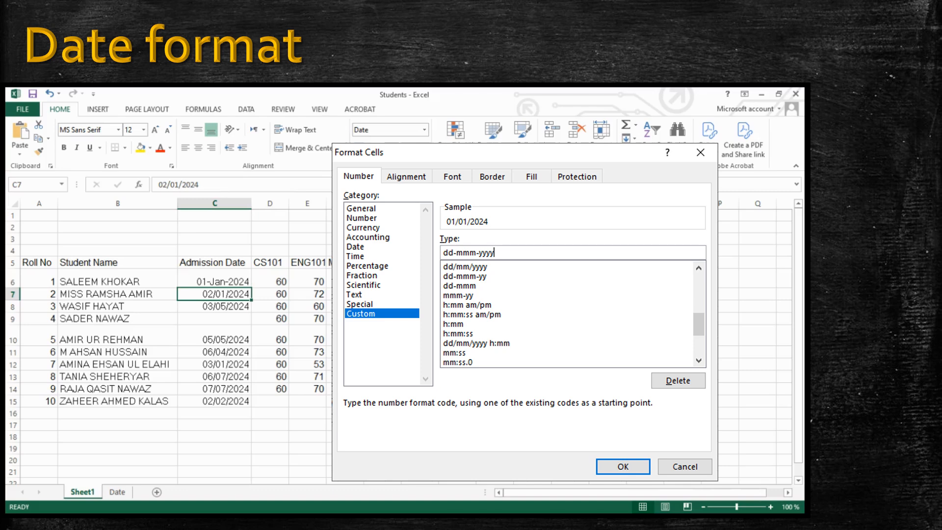
pyautogui.hotkey('ctrl', '1')
pyautogui.press('Return')
# Format the admission date in C8 to show only the day and short month name, as dd-mmm.
pyautogui.click(222, 308)
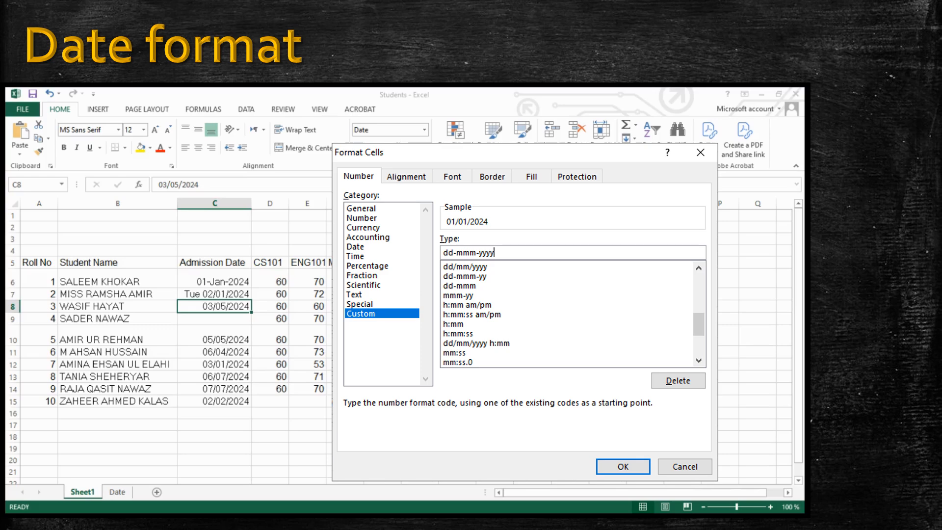
pyautogui.click(623, 466)
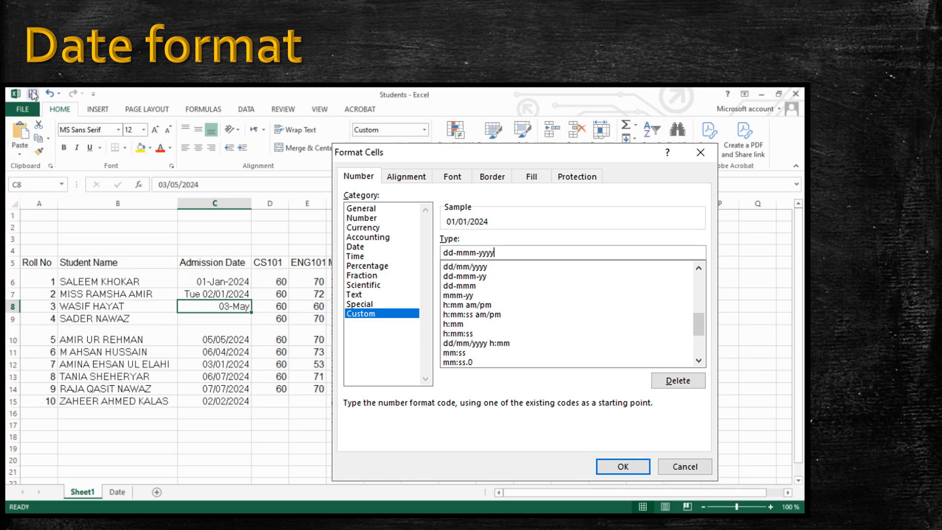